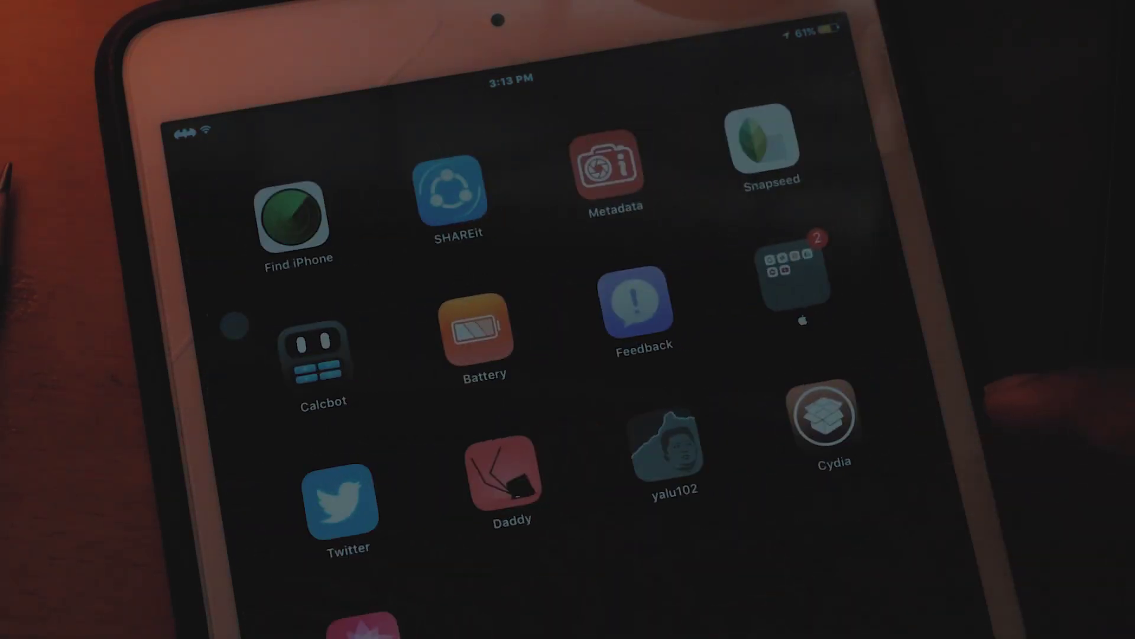
Open Cydia, check iOS 10.2 under Settings > General > About, pull down Spotlight, then lock the iPad
left_click(821, 413)
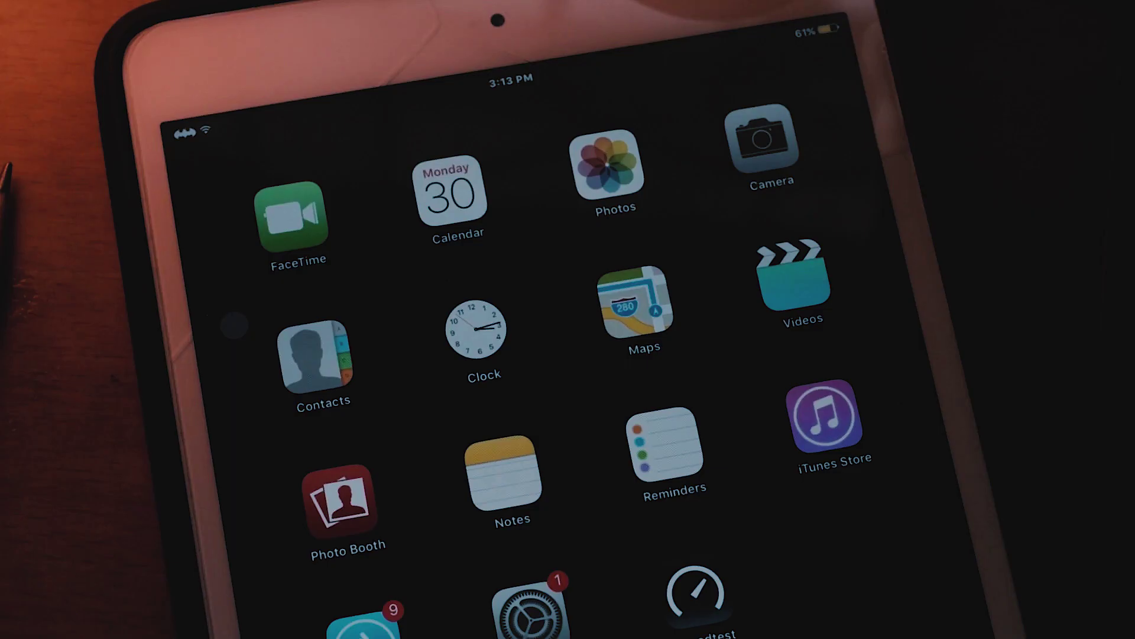
left_click(528, 610)
left_click_drag(621, 160, 634, 209)
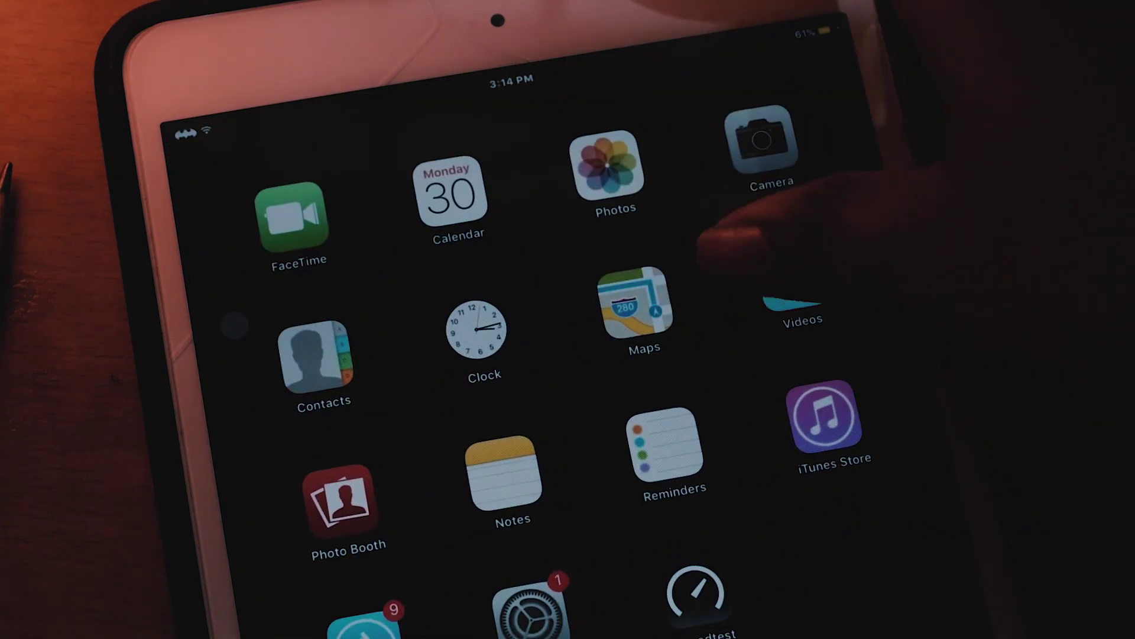
key("XF86PowerOff")
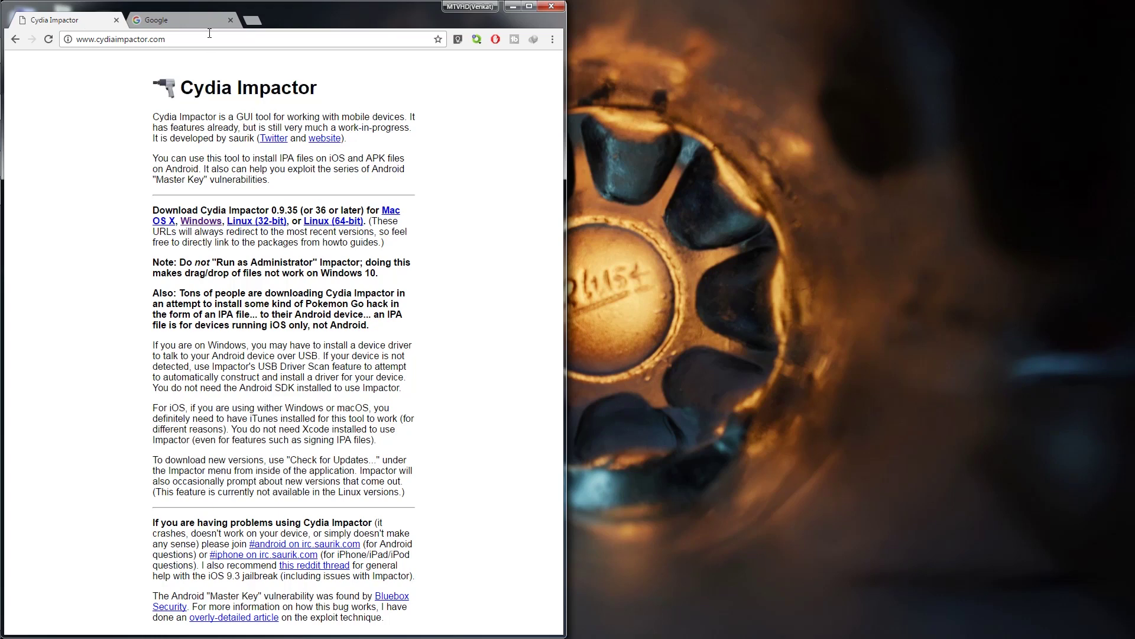
Close the Google tab and open the Jailbreak folder holding yalu102_beta6 beside the Cydia Impactor page
left_click(233, 20)
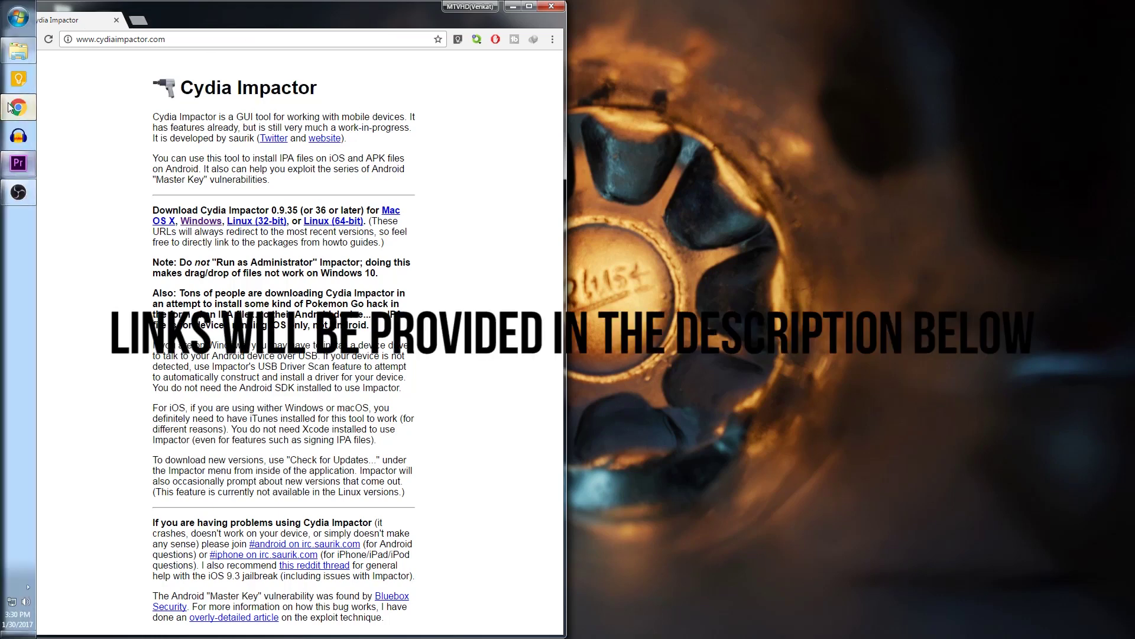
left_click(16, 59)
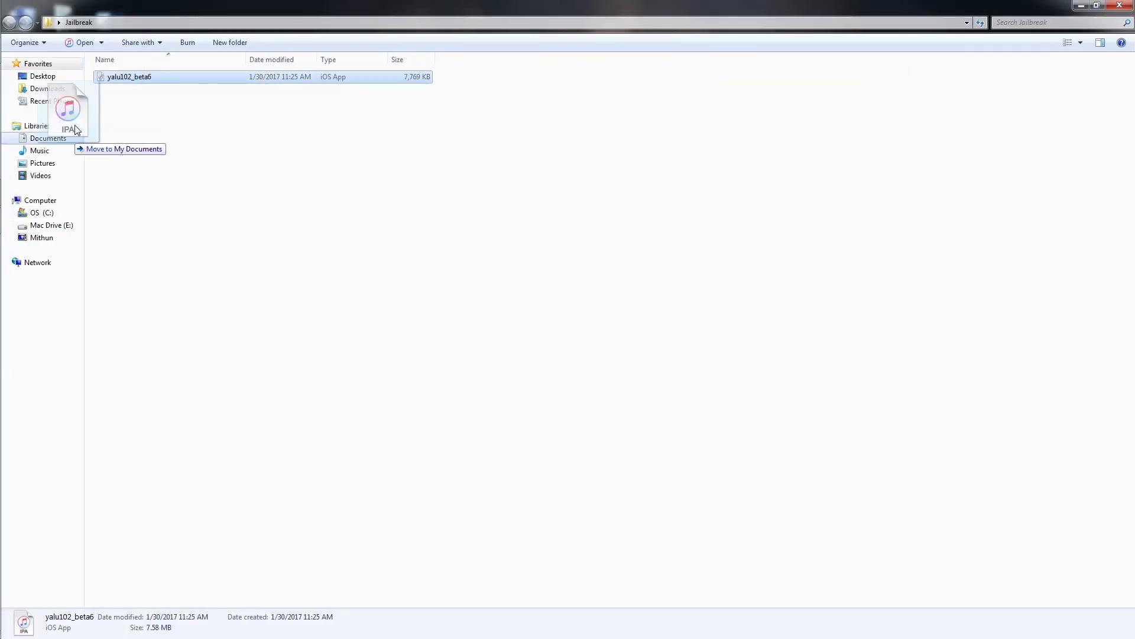
Drop yalu102_beta6.ipa onto Cydia Impactor and submit the Apple ID password
left_click_drag(2, 222, 632, 215)
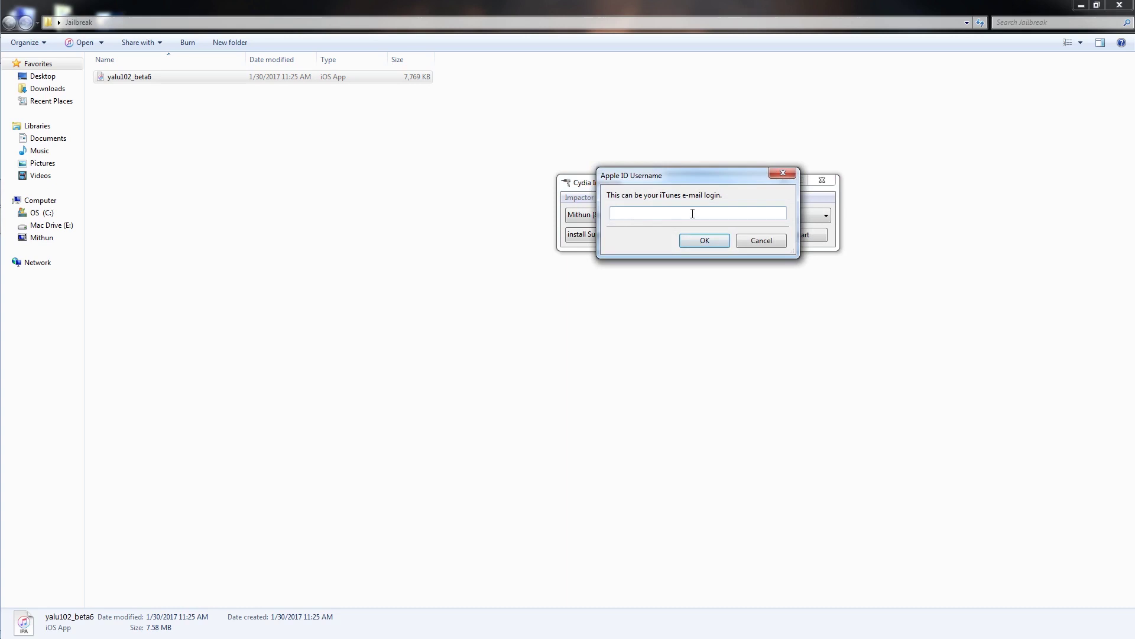
key("Return")
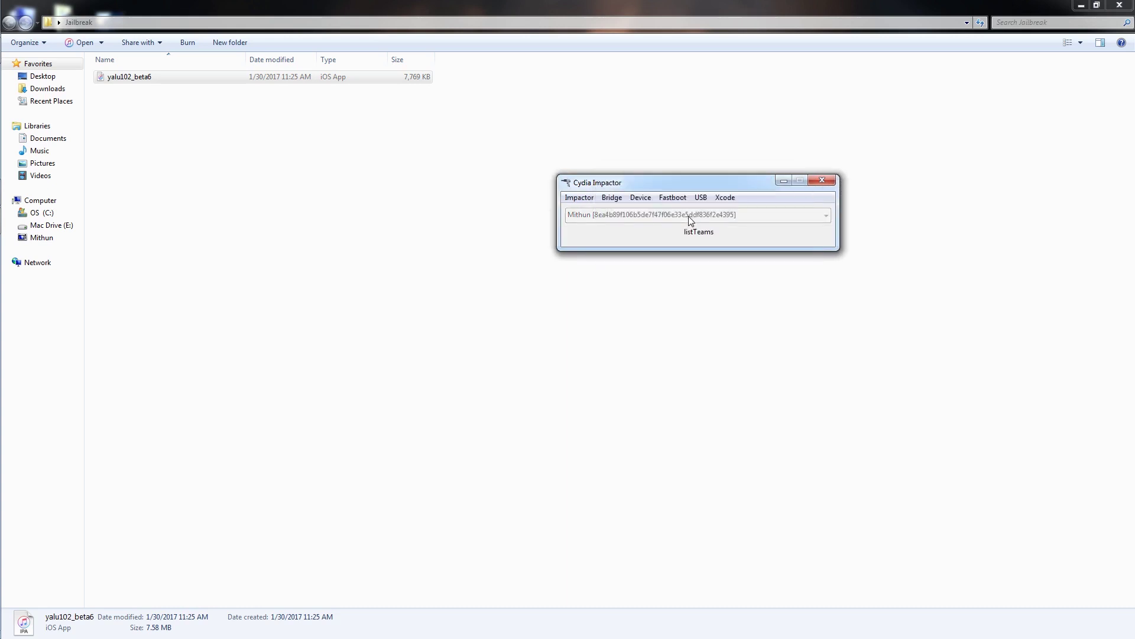